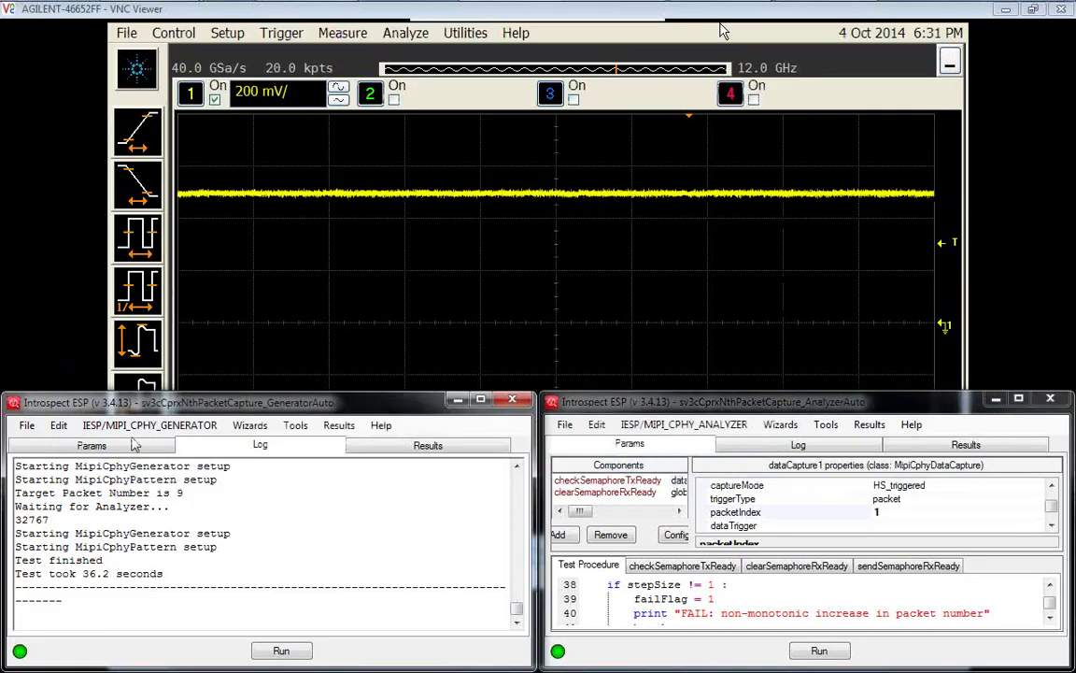
Step: Show the generator's Params tab, with its Components and the Test Procedure looping over packet numbers
click(135, 447)
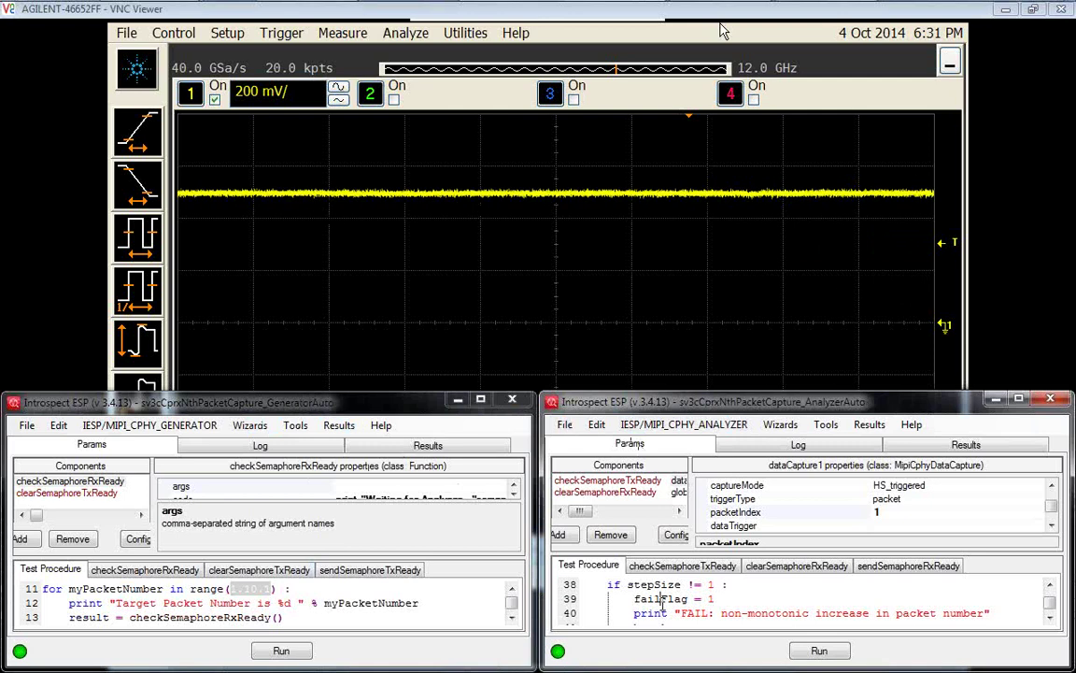
scroll(661, 603, up, 10)
scroll(662, 602, up, 3)
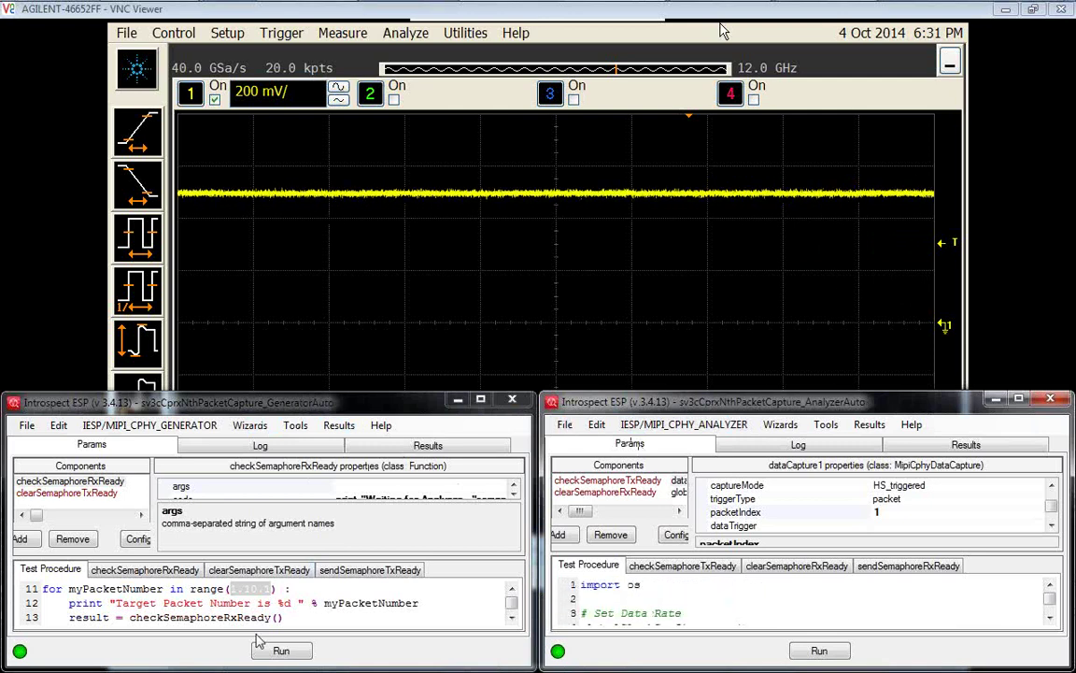
click(233, 591)
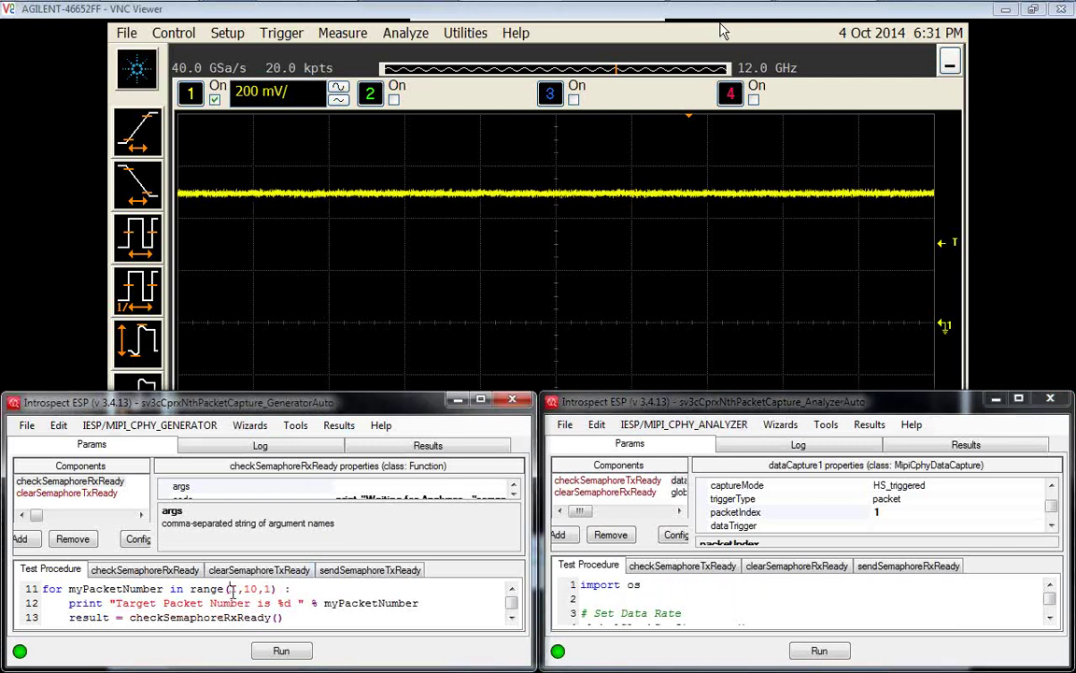
drag(233, 590, 271, 592)
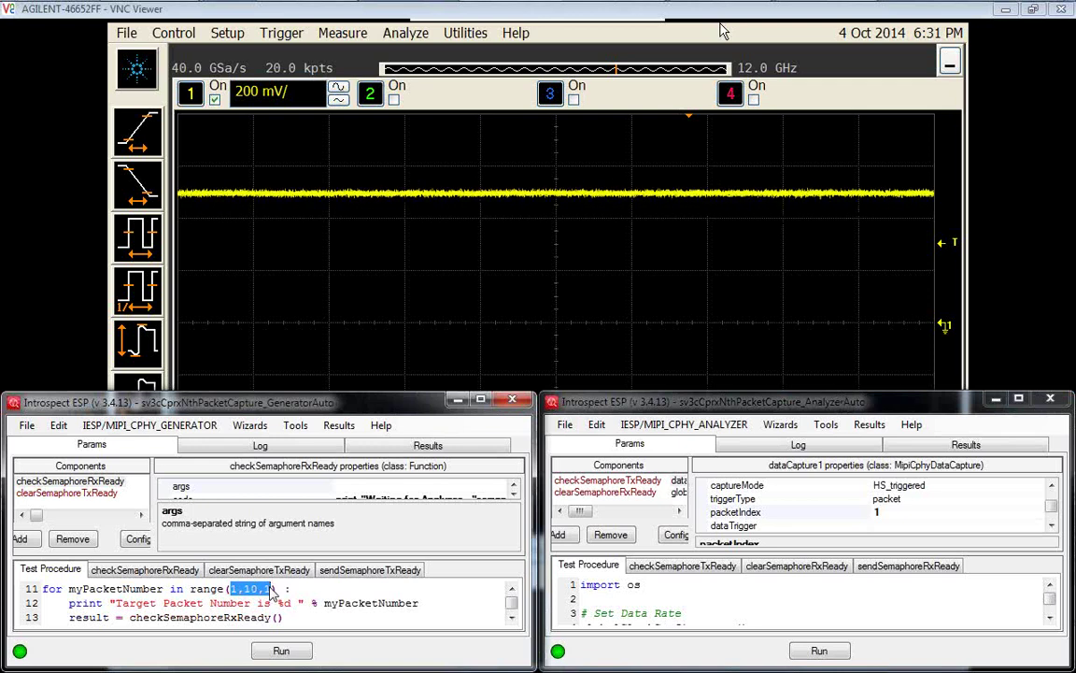
click(738, 486)
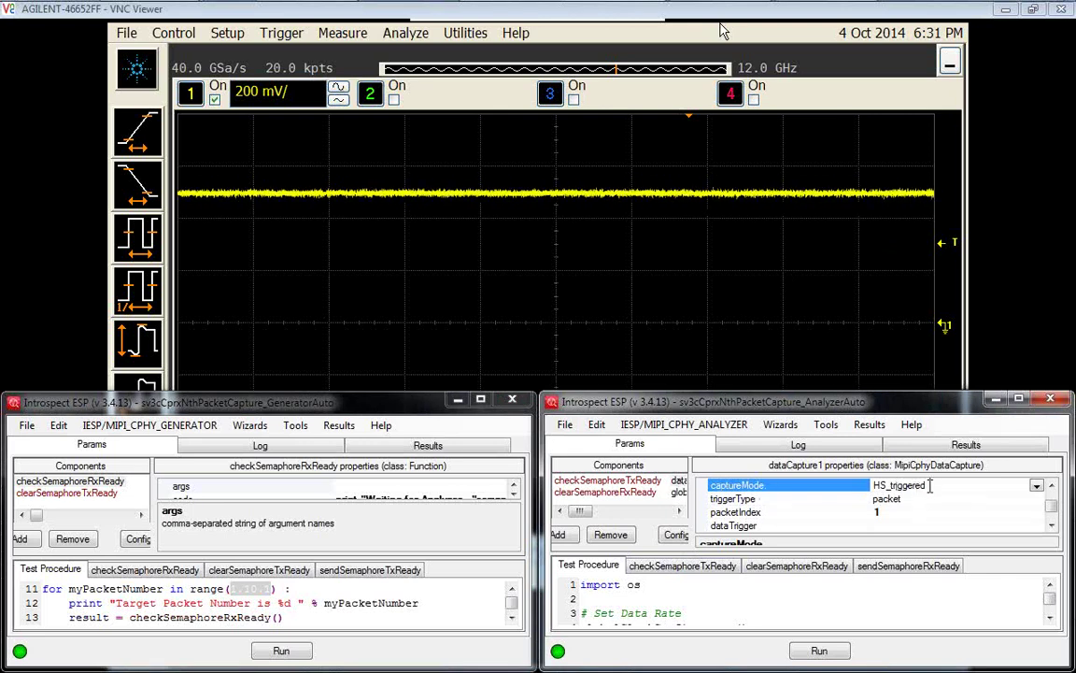
click(827, 499)
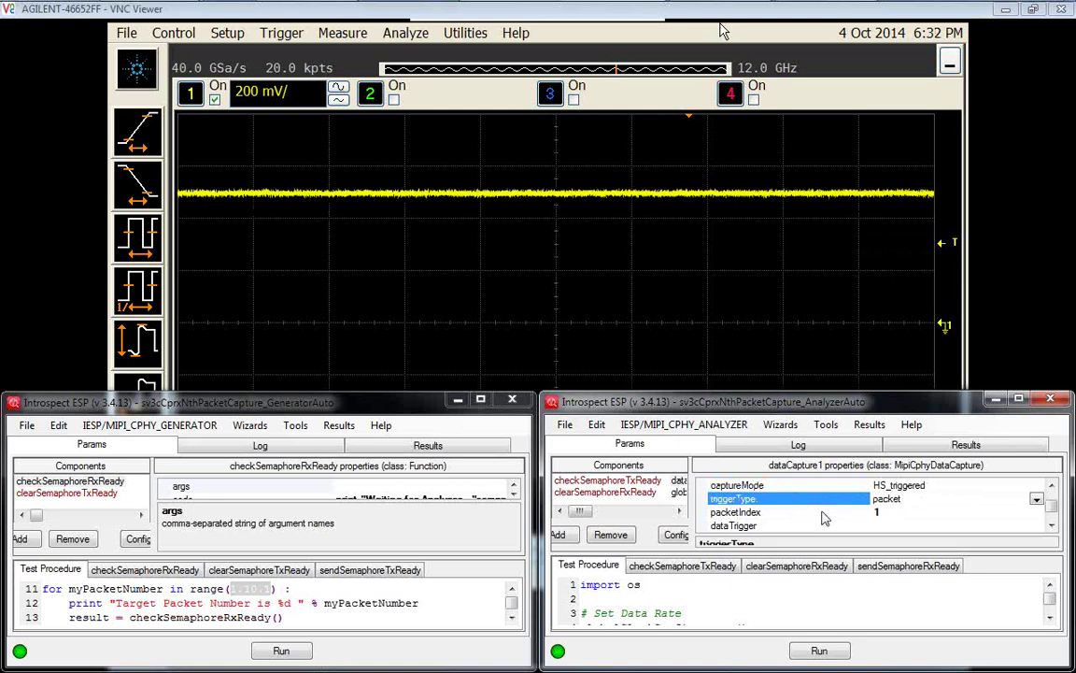
click(879, 513)
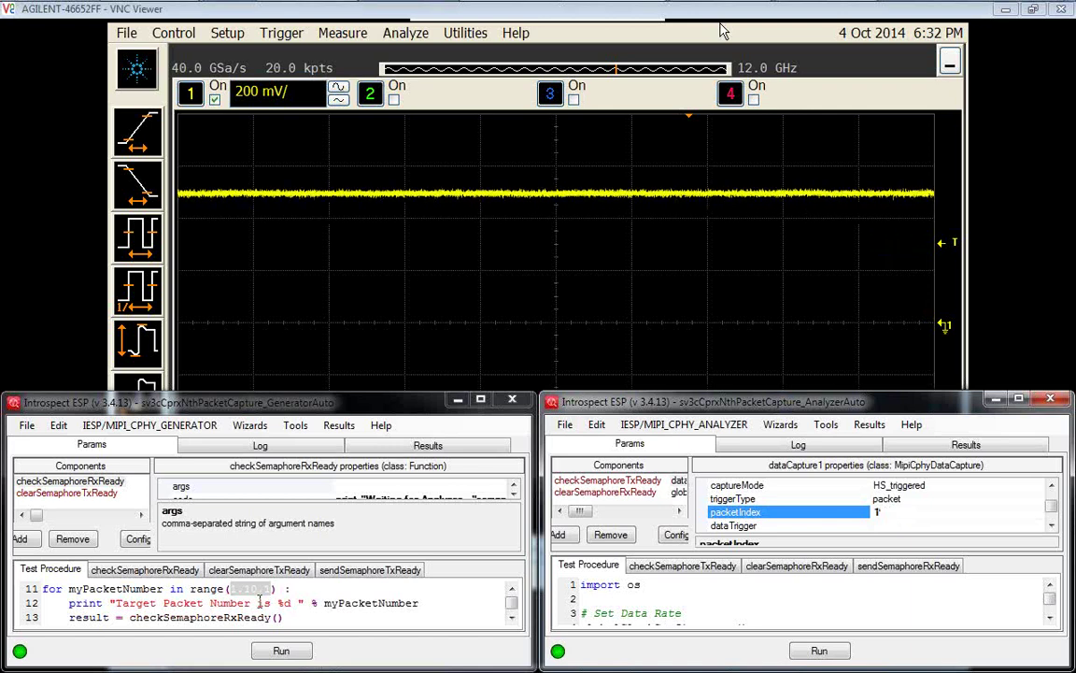
click(231, 589)
drag(230, 588, 273, 589)
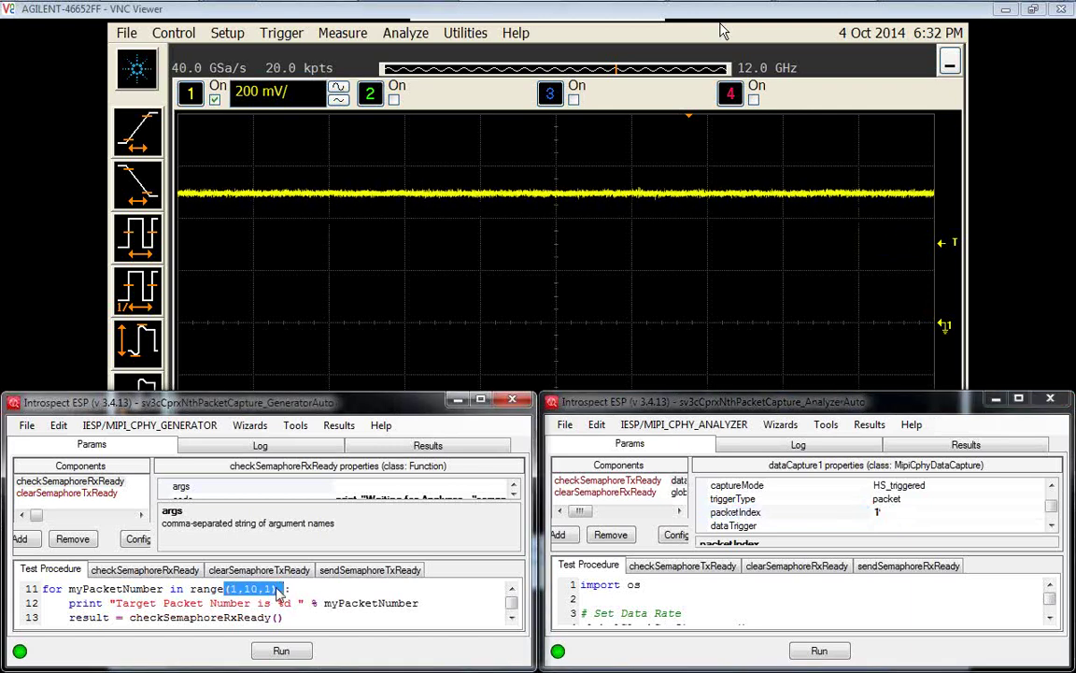
click(290, 588)
click(678, 586)
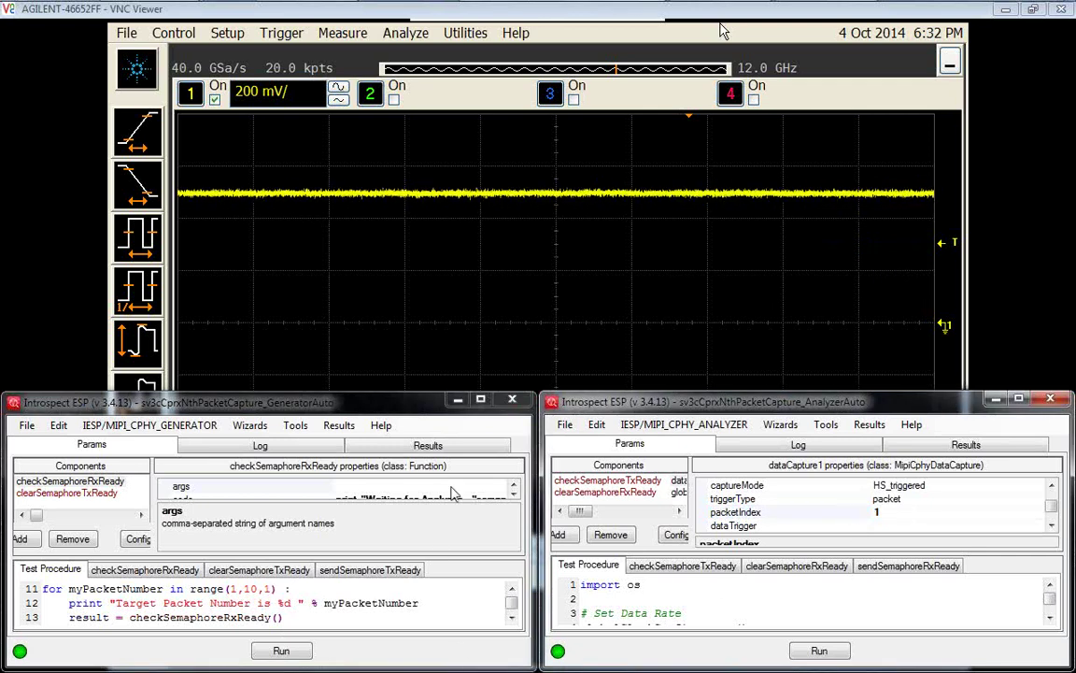
Step: Run the generator test, then the analyzer test, and move the analyzer window higher to view its results
click(288, 651)
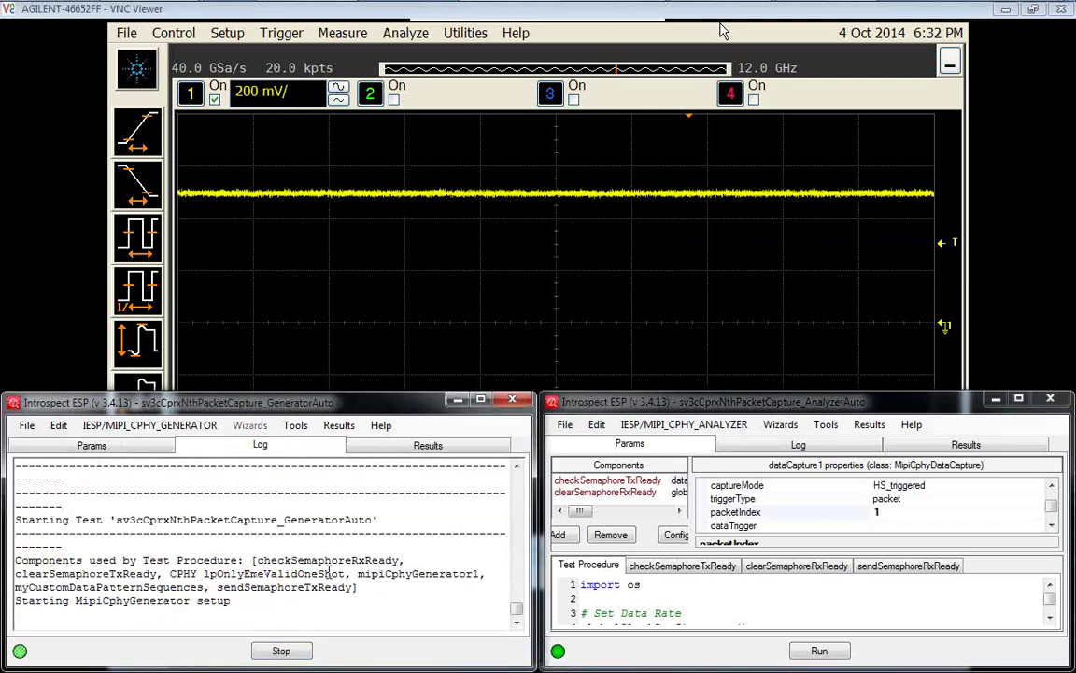
click(824, 651)
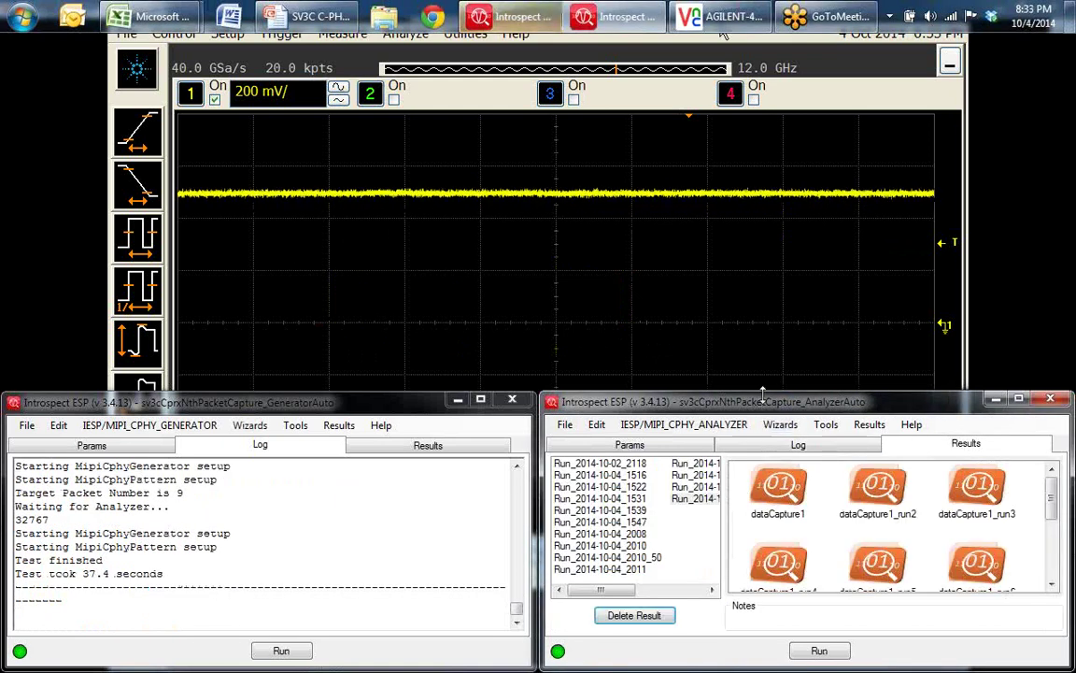
drag(762, 393, 752, 306)
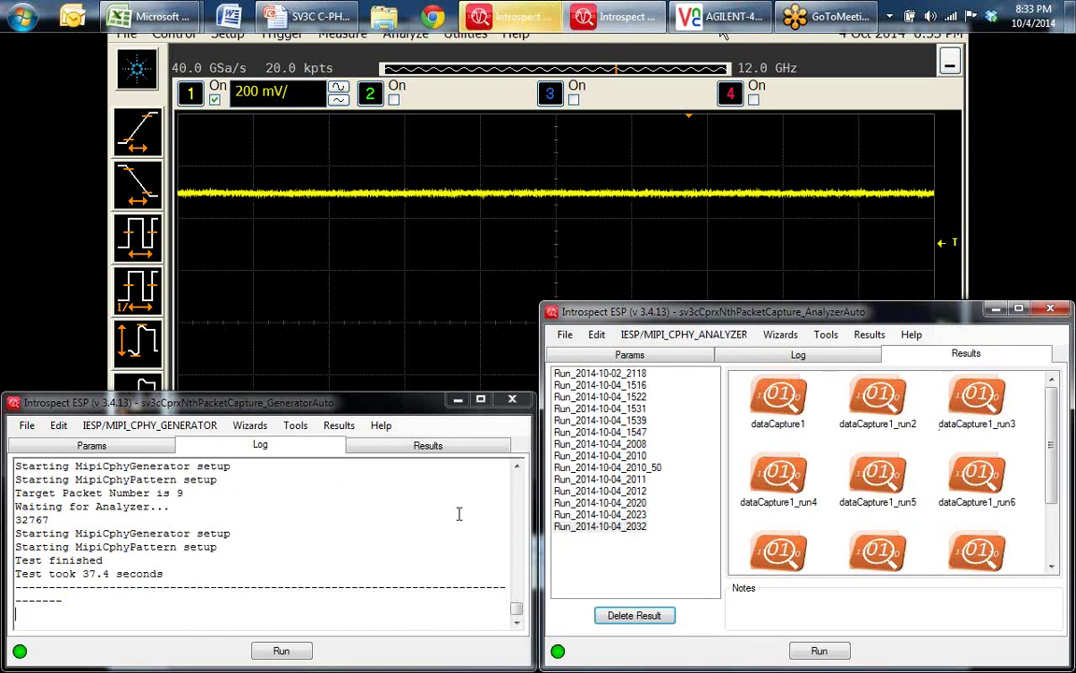
Step: Open dataCapture1 in a capture viewer and step forward to bits 248–309
double_click(792, 403)
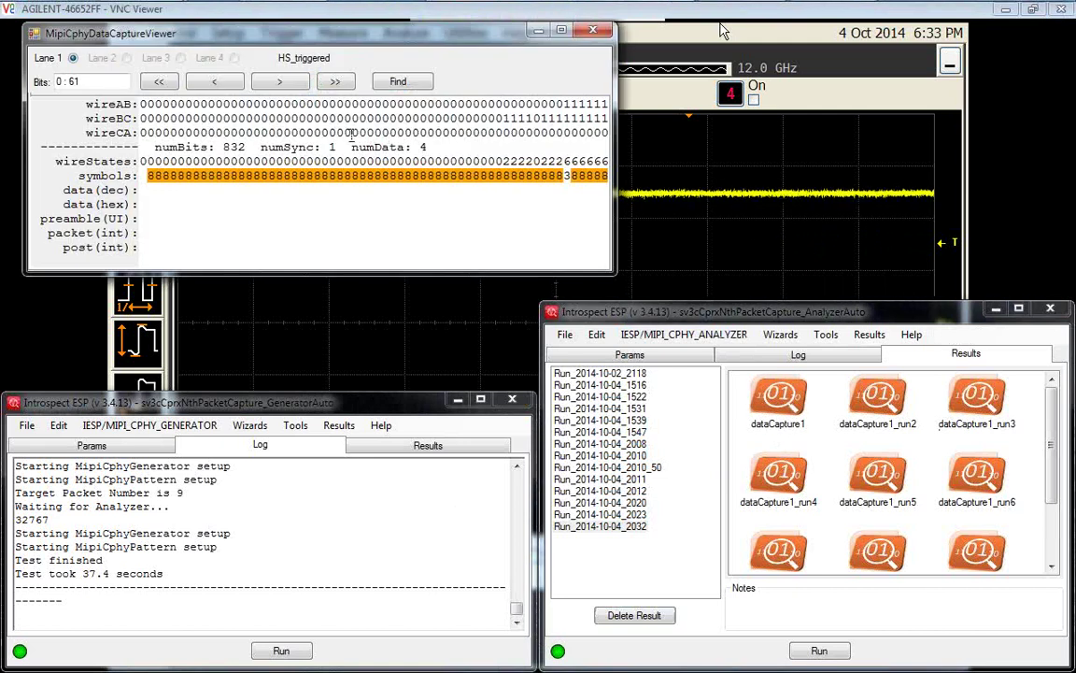
click(266, 86)
click(265, 86)
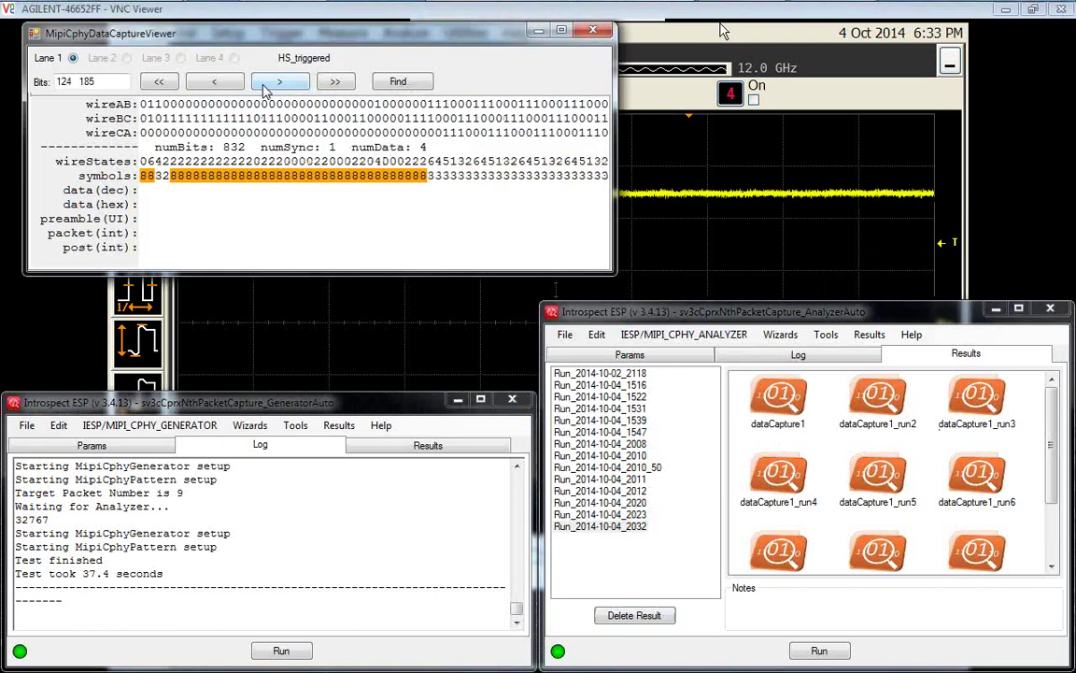
click(266, 86)
click(265, 86)
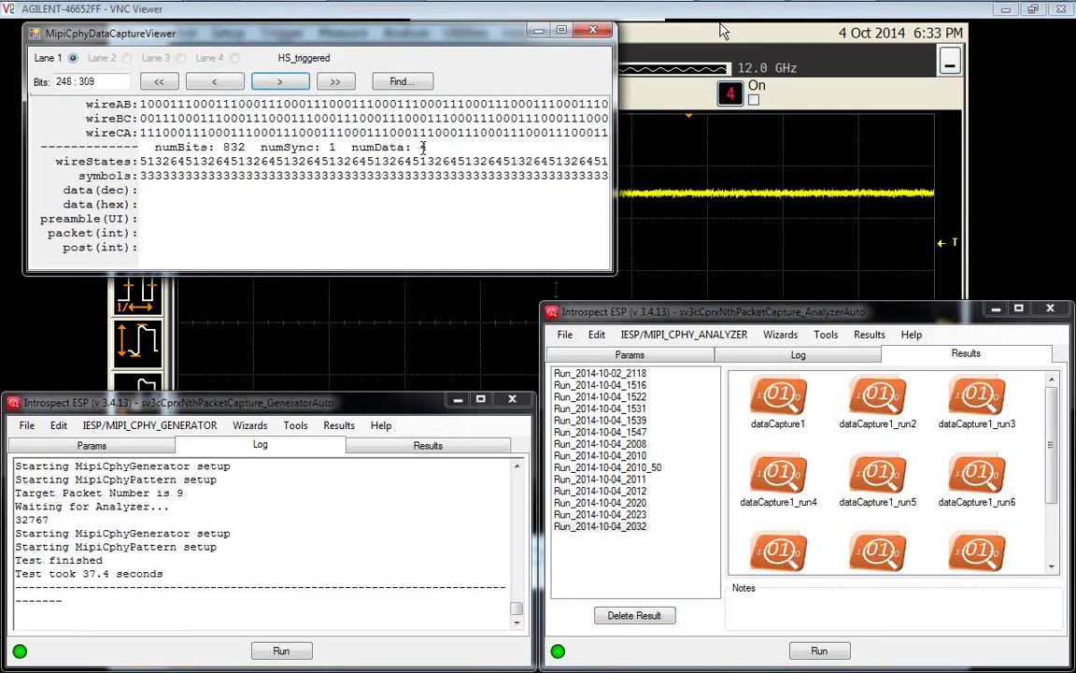
Step: Check numData 4 and the four payload values of 1, then open dataCapture1_run2 in a second viewer
double_click(422, 148)
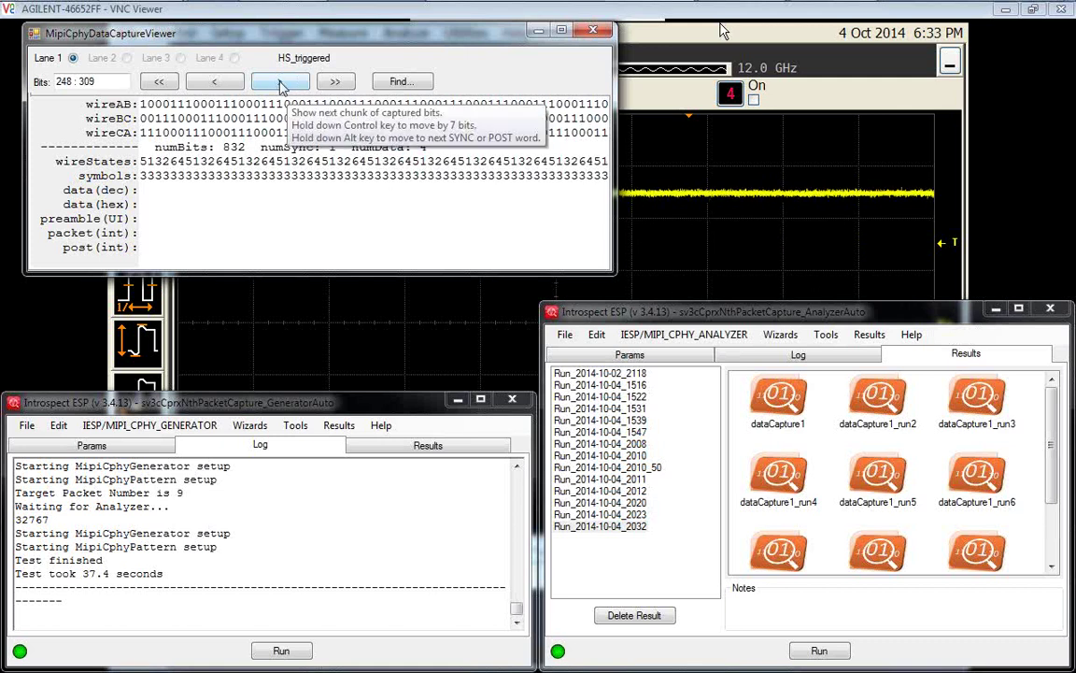
click(282, 85)
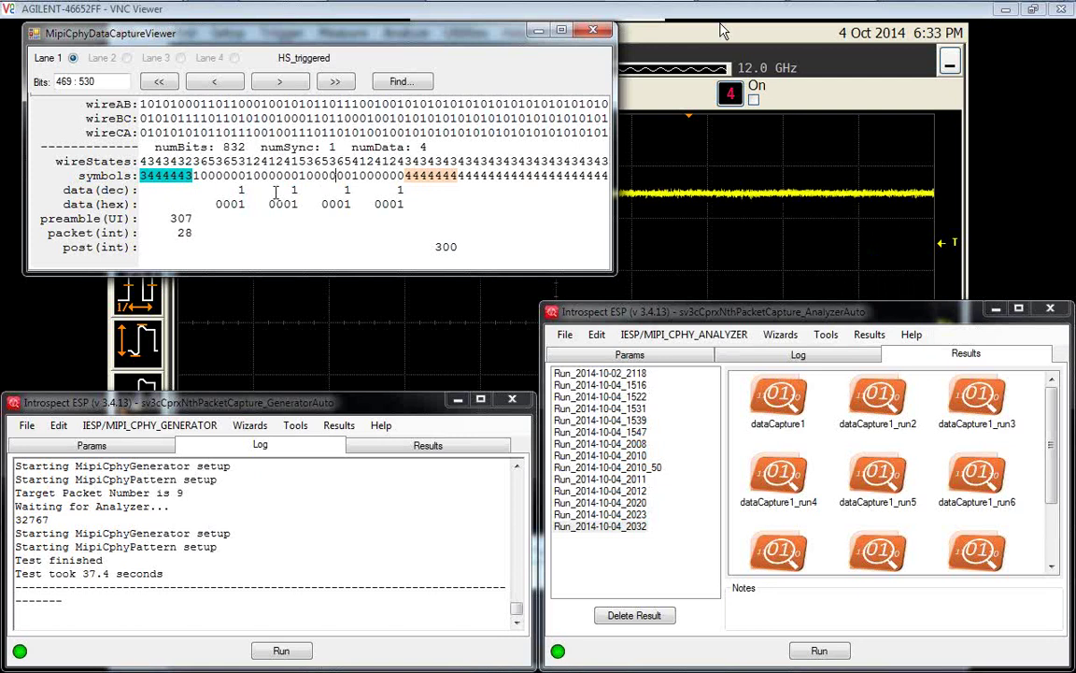
drag(241, 194, 403, 190)
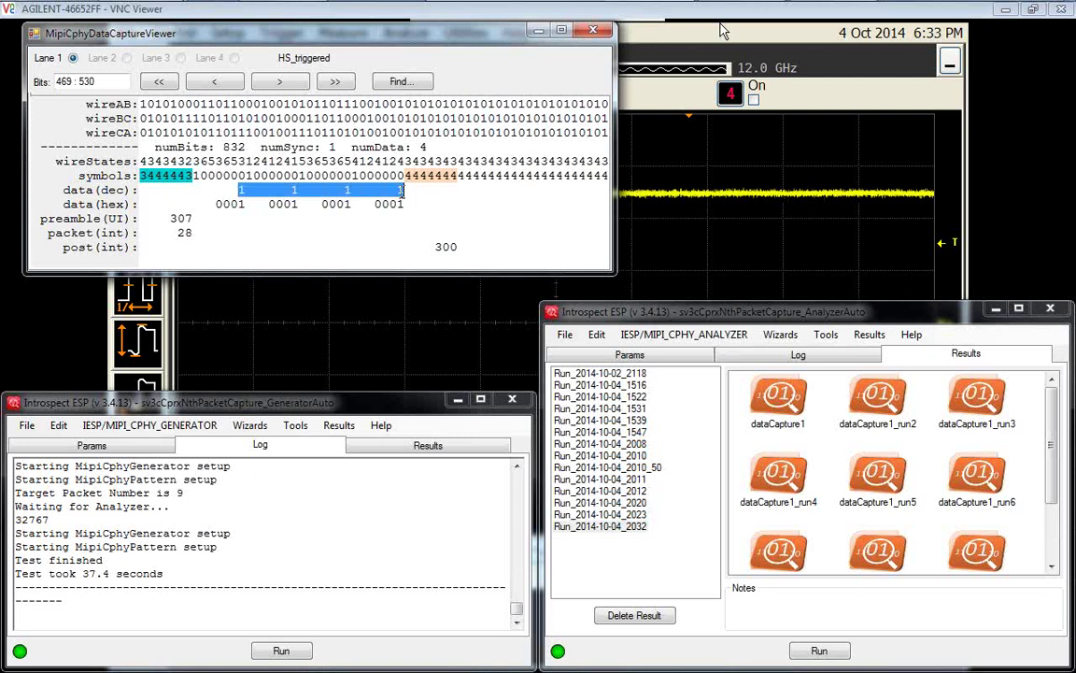
click(400, 191)
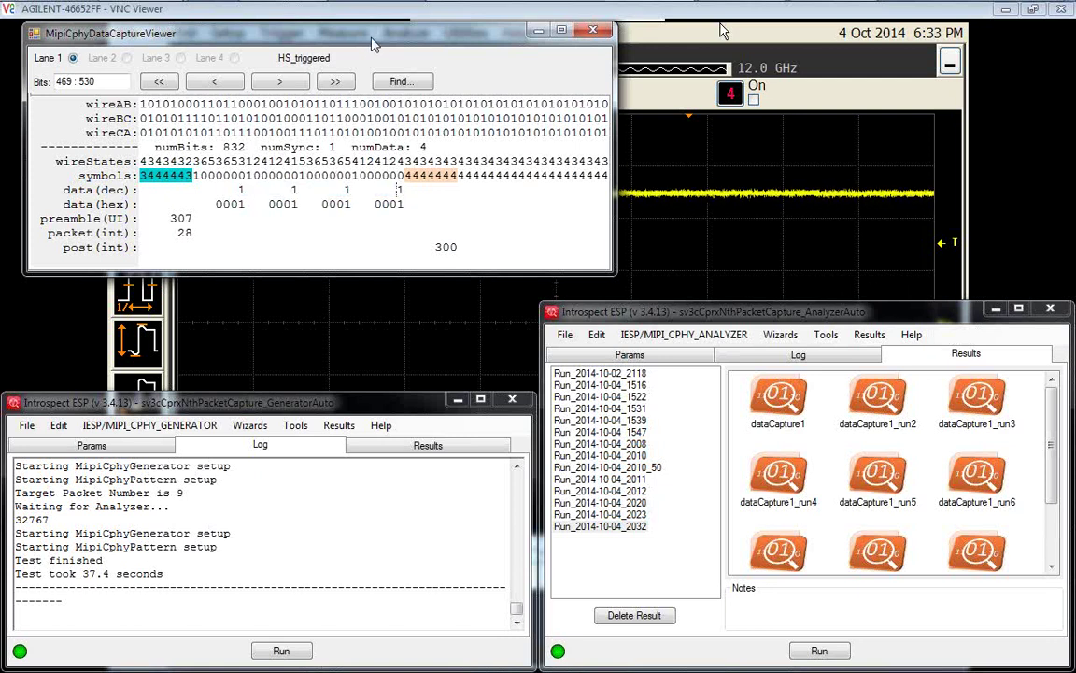
double_click(866, 397)
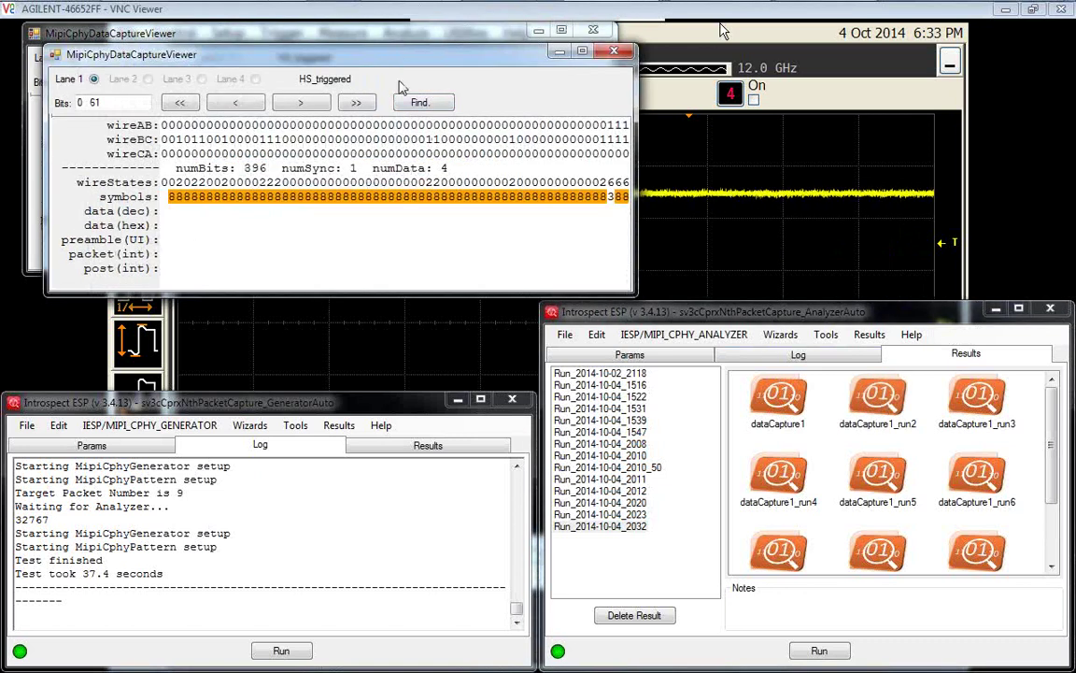
Step: Place the run2 viewer below the first and show the packet at bits 503:564 with payload values 2
drag(401, 59, 390, 158)
click(299, 207)
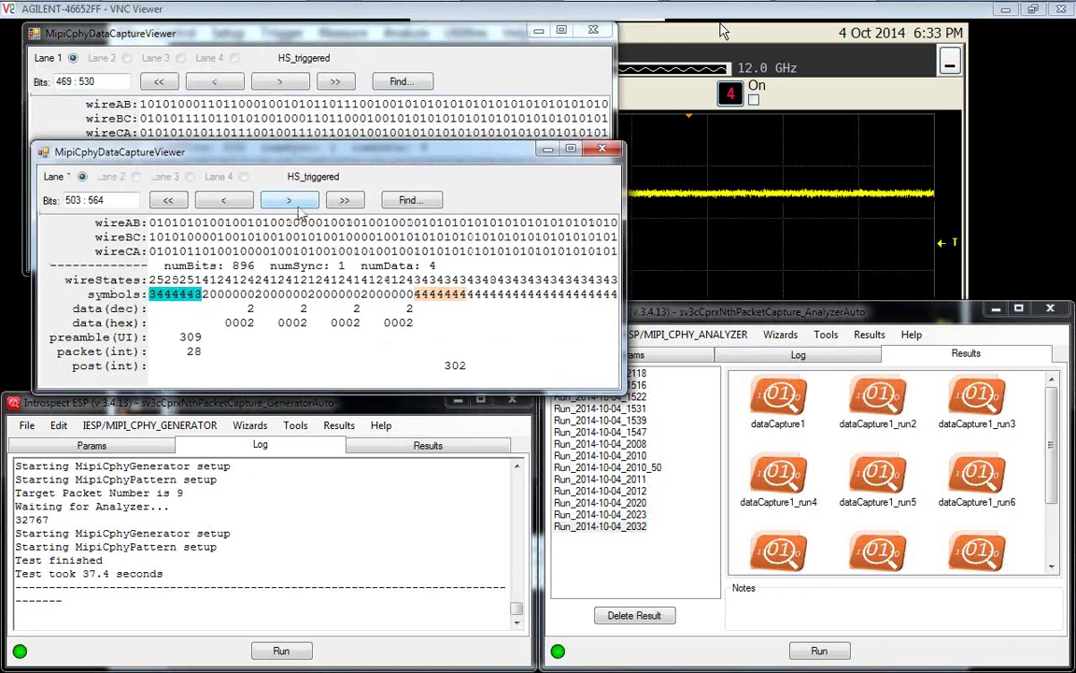
drag(300, 146, 327, 233)
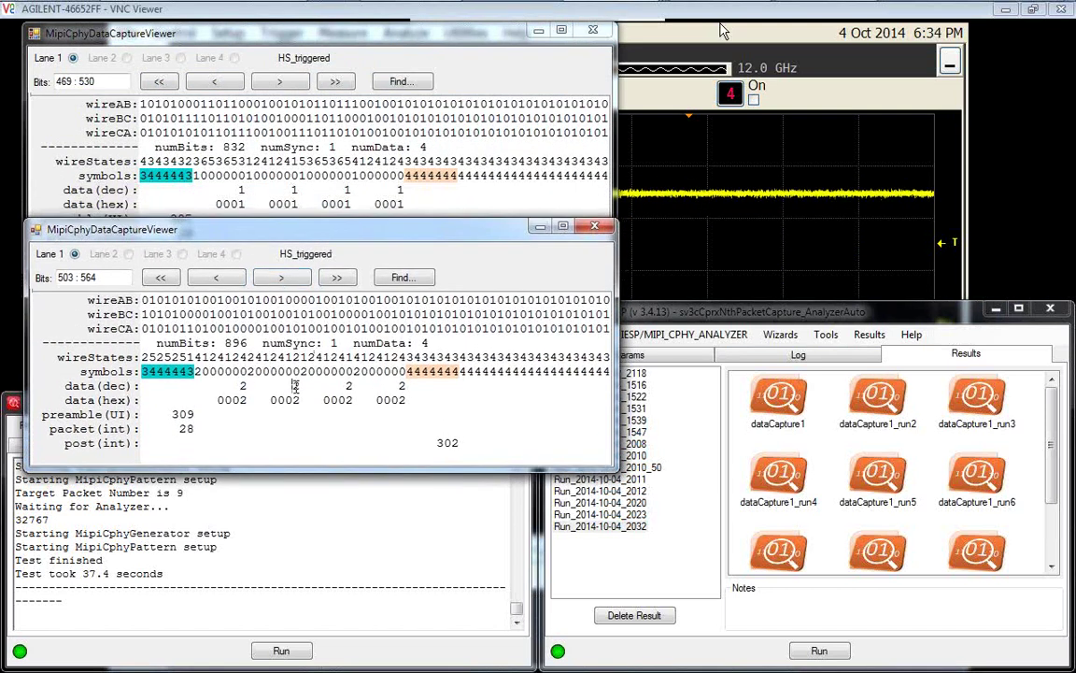
double_click(349, 386)
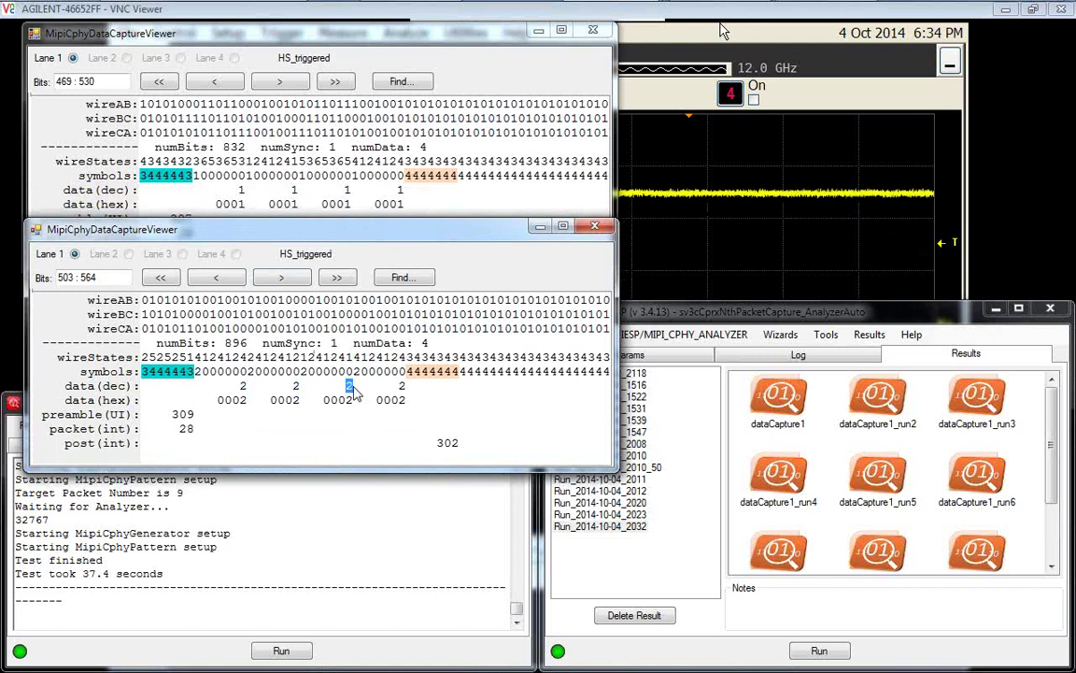
double_click(401, 386)
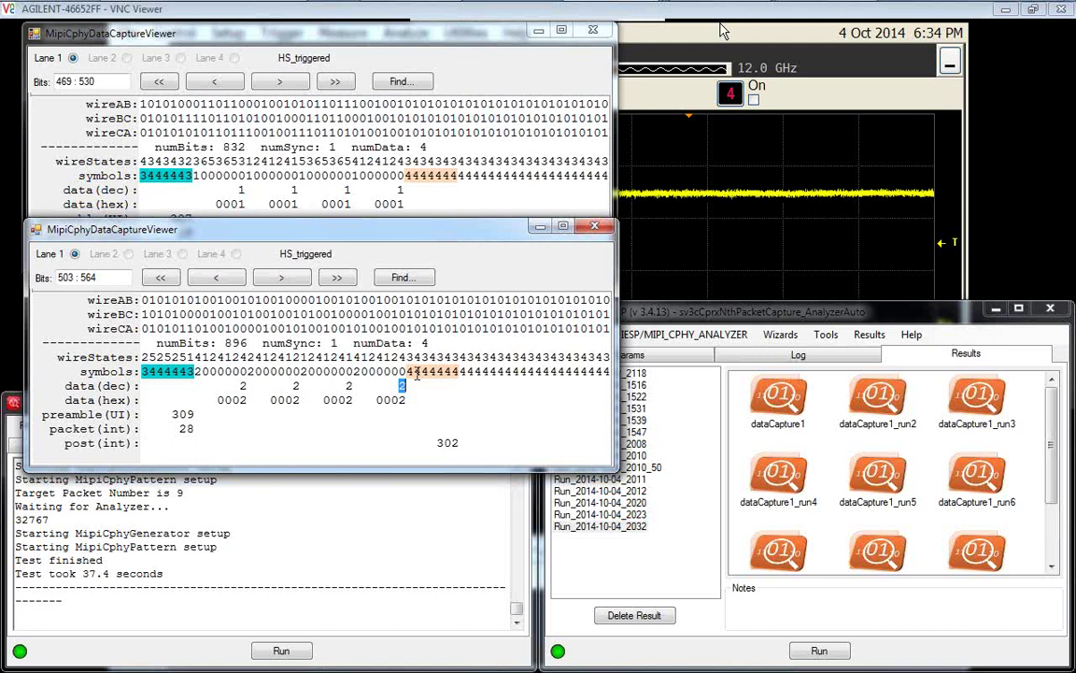
Step: Open dataCapture1_run3 in a third viewer, move it down, and advance to bits 452:513
double_click(969, 392)
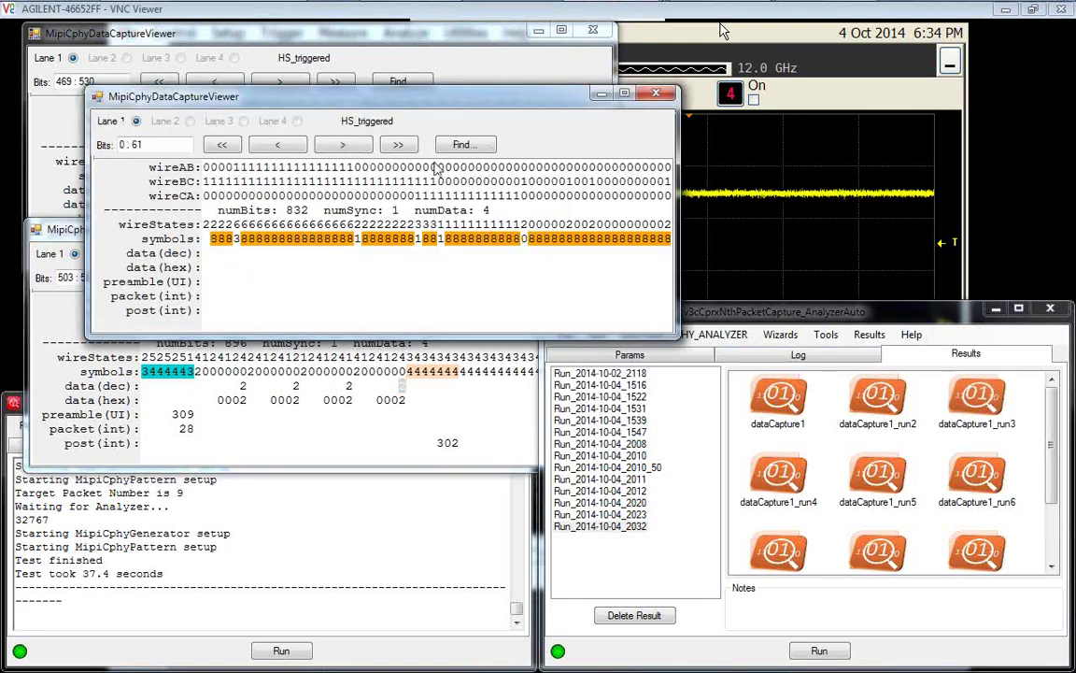
drag(413, 93, 408, 445)
click(297, 466)
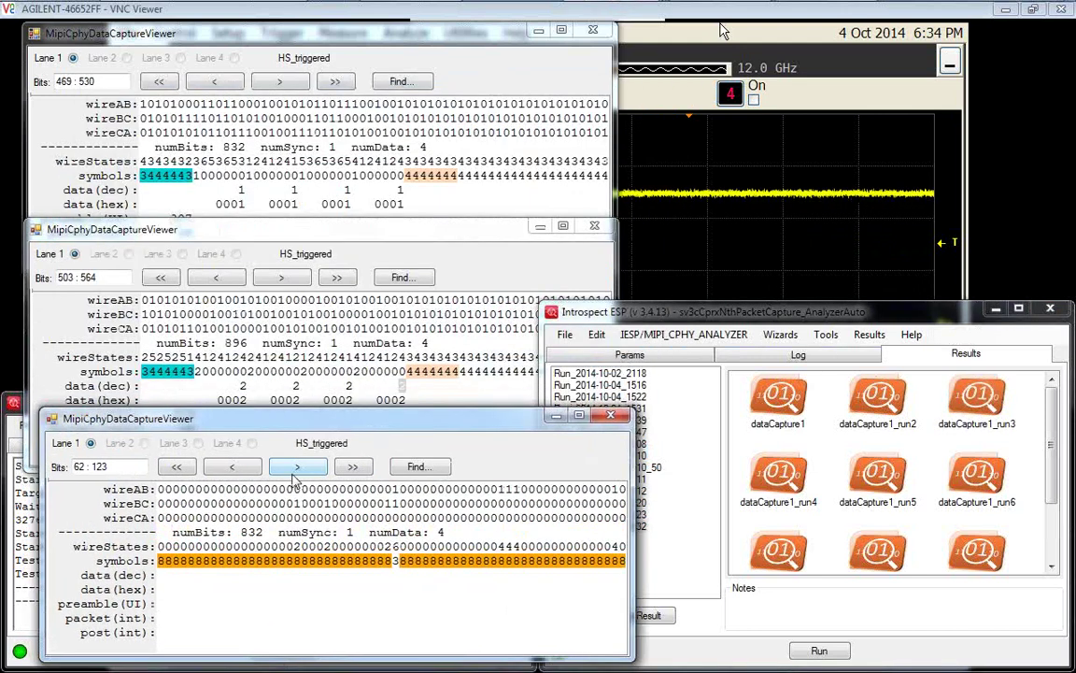
click(297, 466)
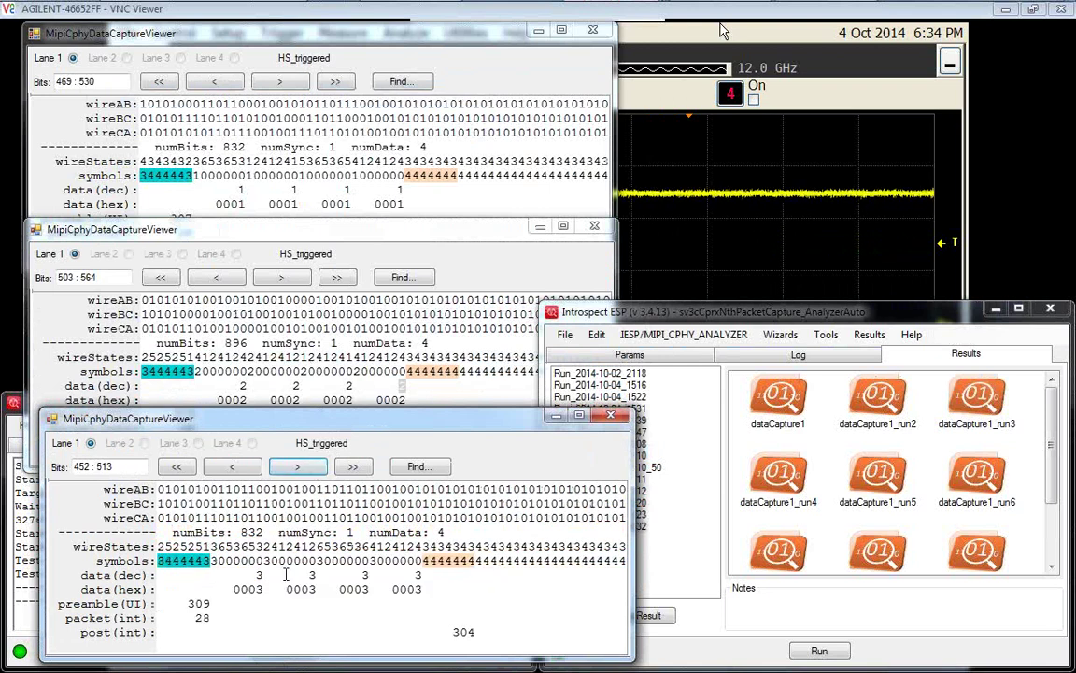
Step: Highlight the four payload values of 3, then bring the analyzer window back to the front
double_click(259, 575)
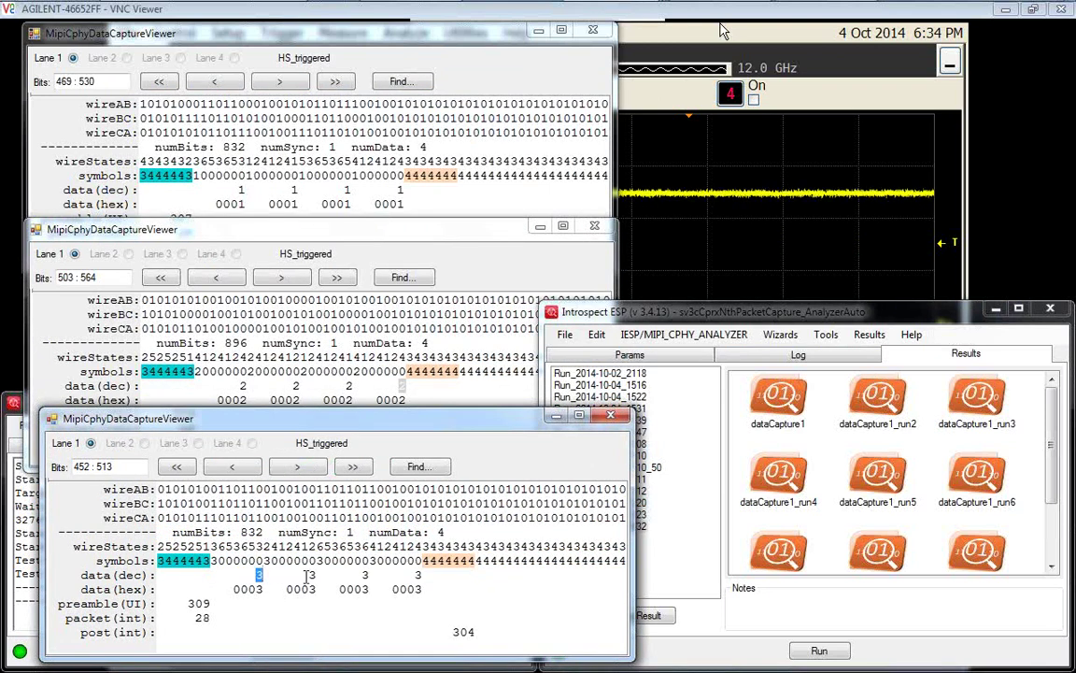
double_click(311, 576)
double_click(366, 576)
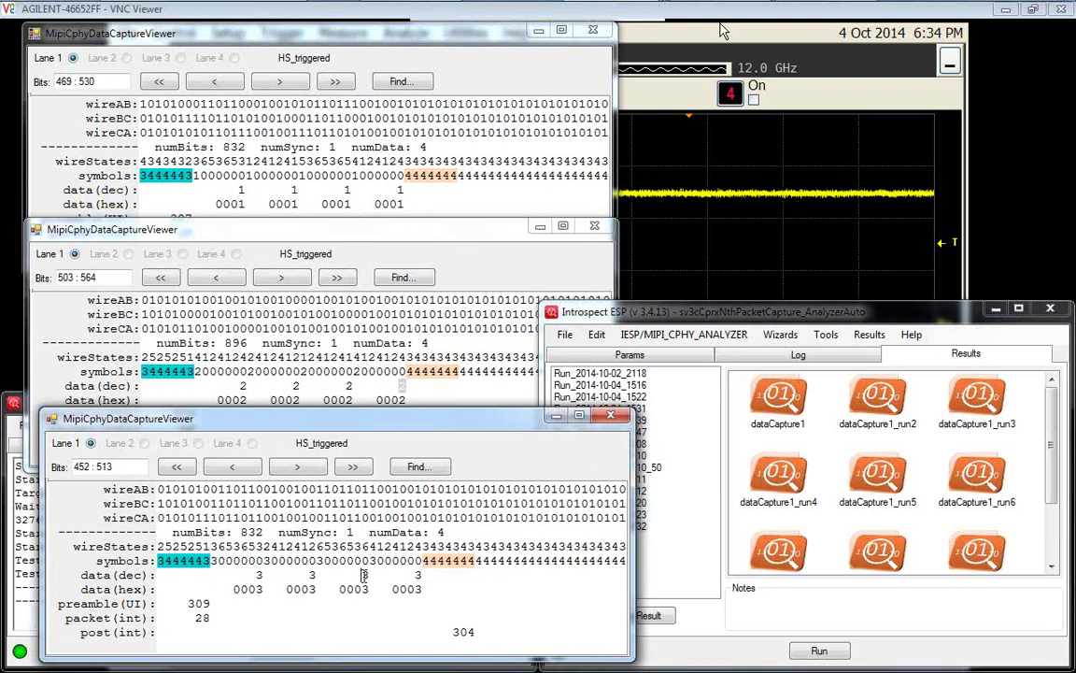
double_click(418, 576)
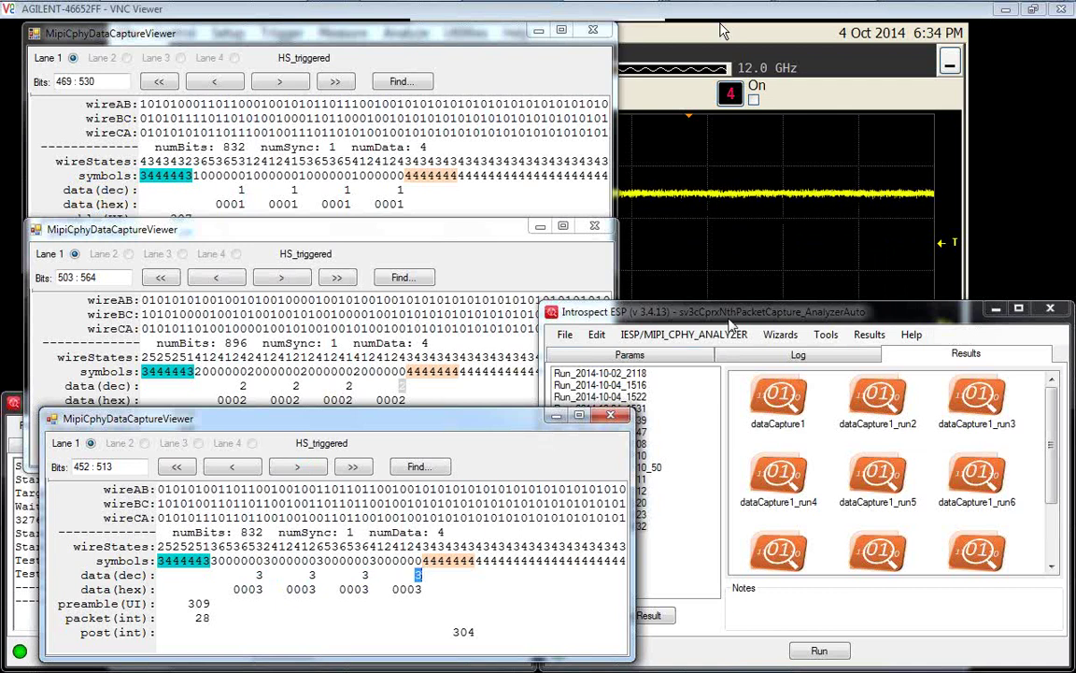
click(731, 322)
Step: Scroll the analyzer results list down to dataCapture1_run7–run9 and the PlotCreatorImages entry
click(778, 398)
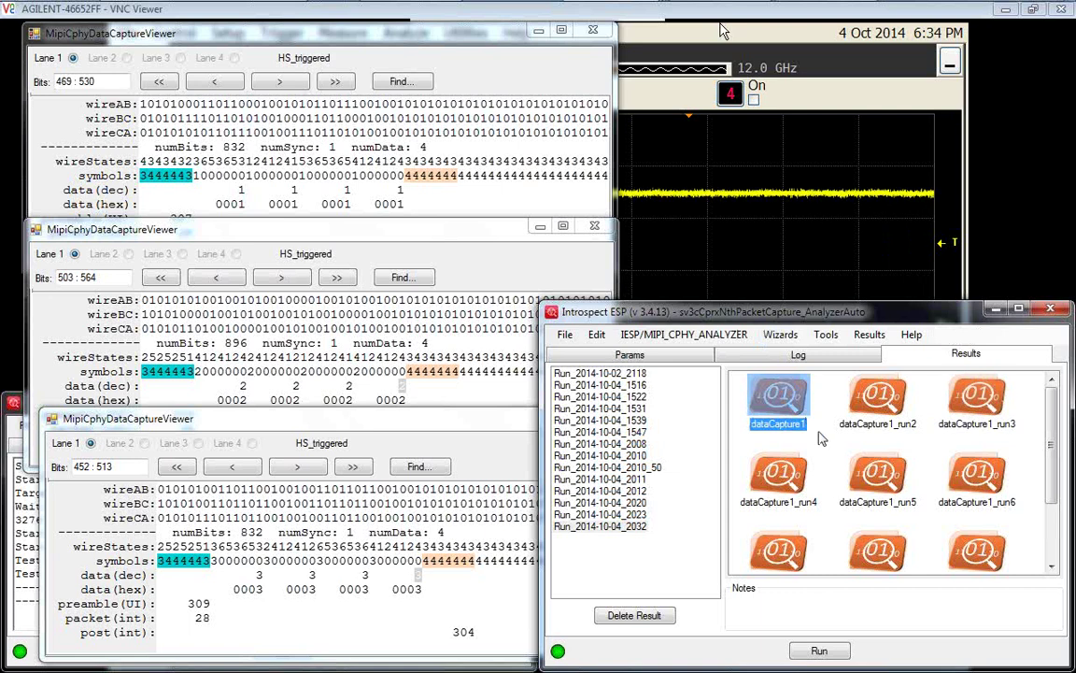
scroll(820, 439, down, 1)
click(875, 481)
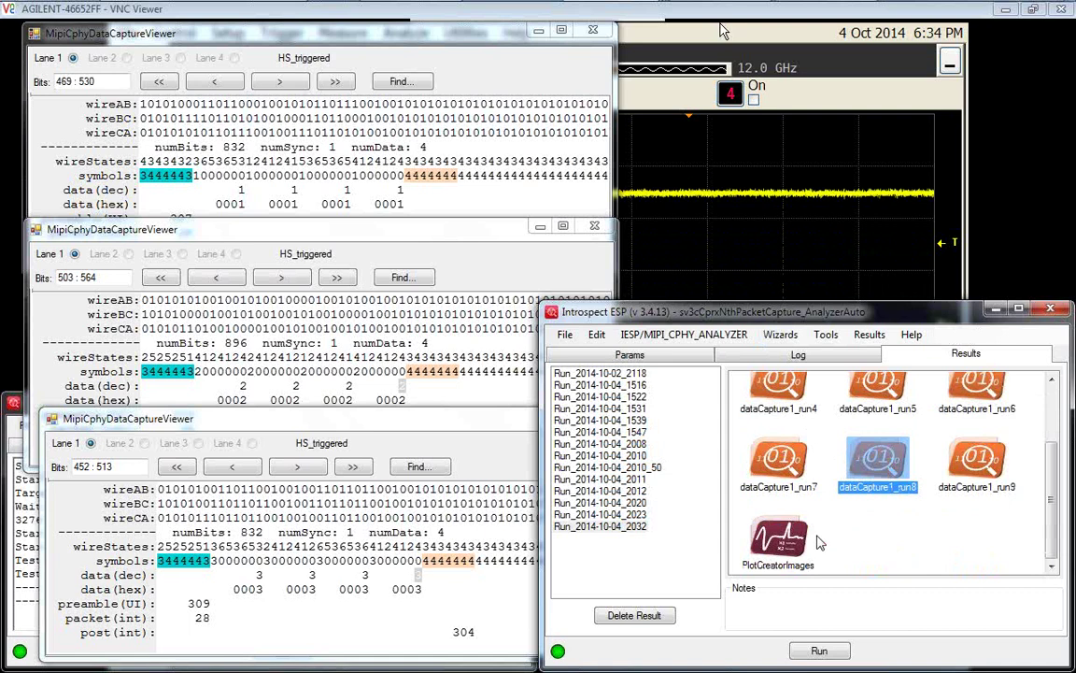
Step: View the Nth Packet Receiver Test plot image001.png from PlotCreatorImages, then close it
double_click(801, 546)
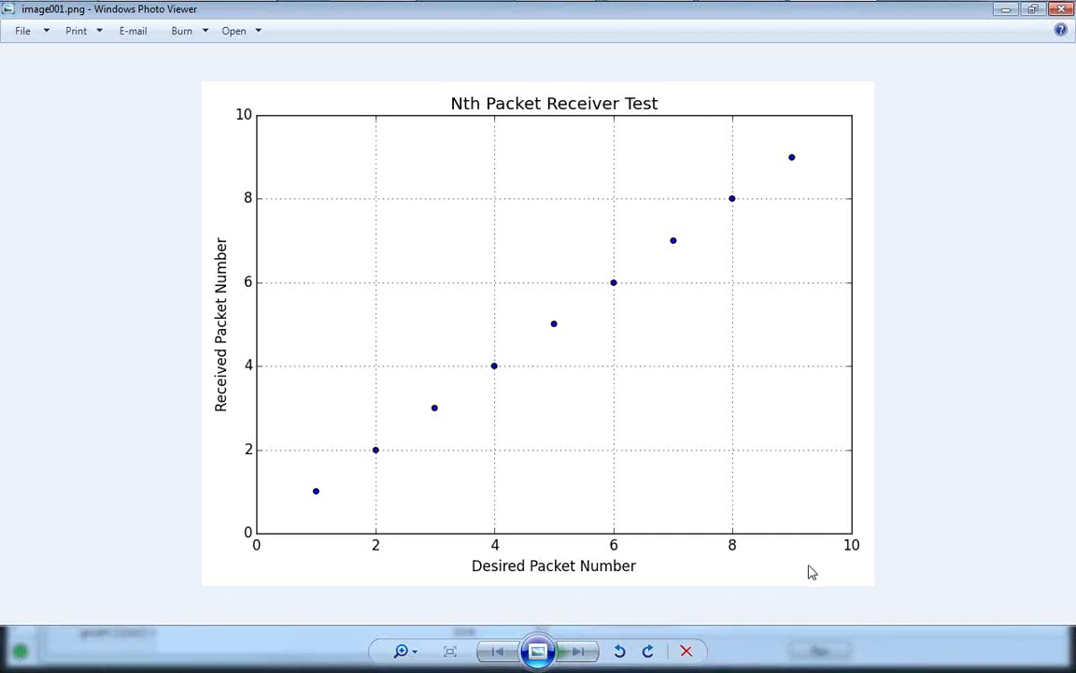
click(1063, 11)
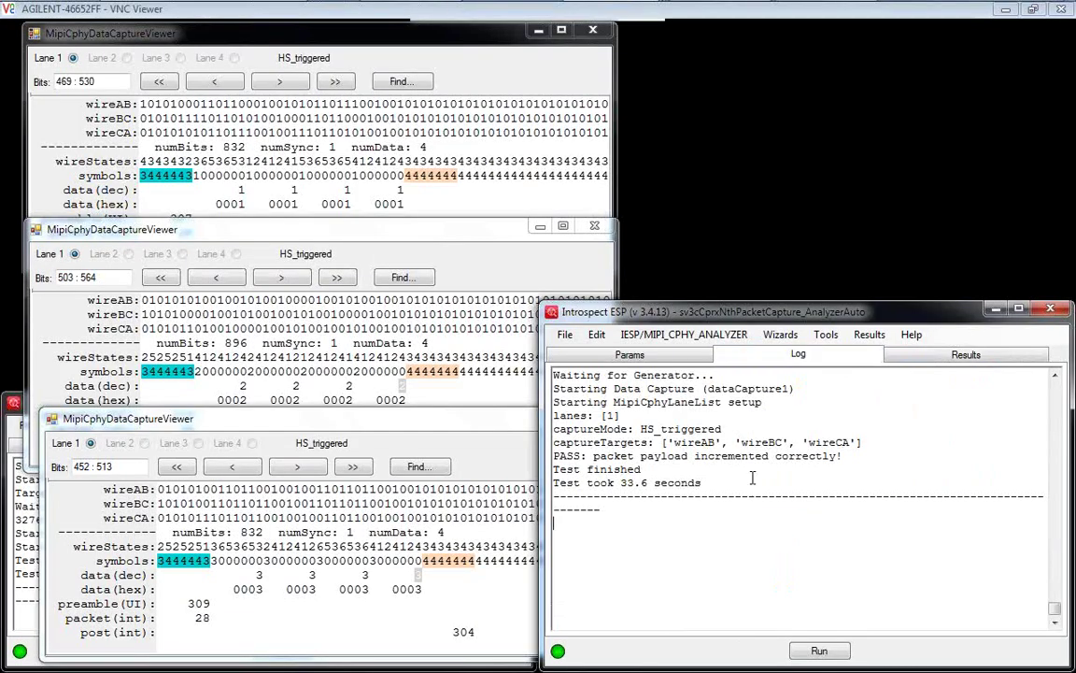
drag(556, 457, 837, 456)
click(862, 455)
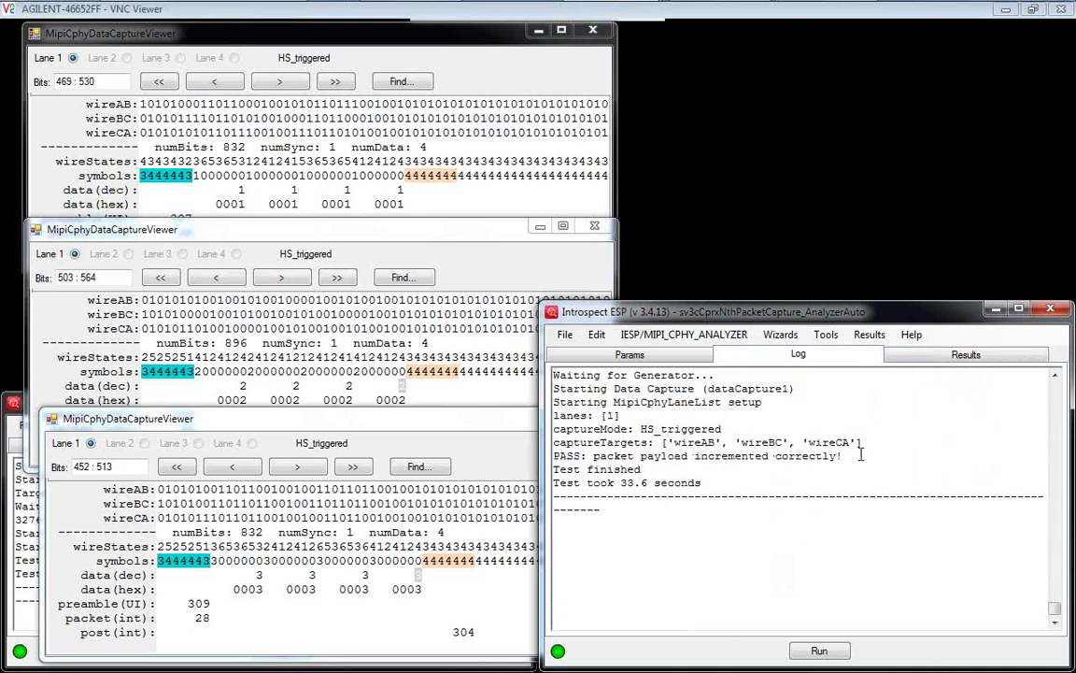